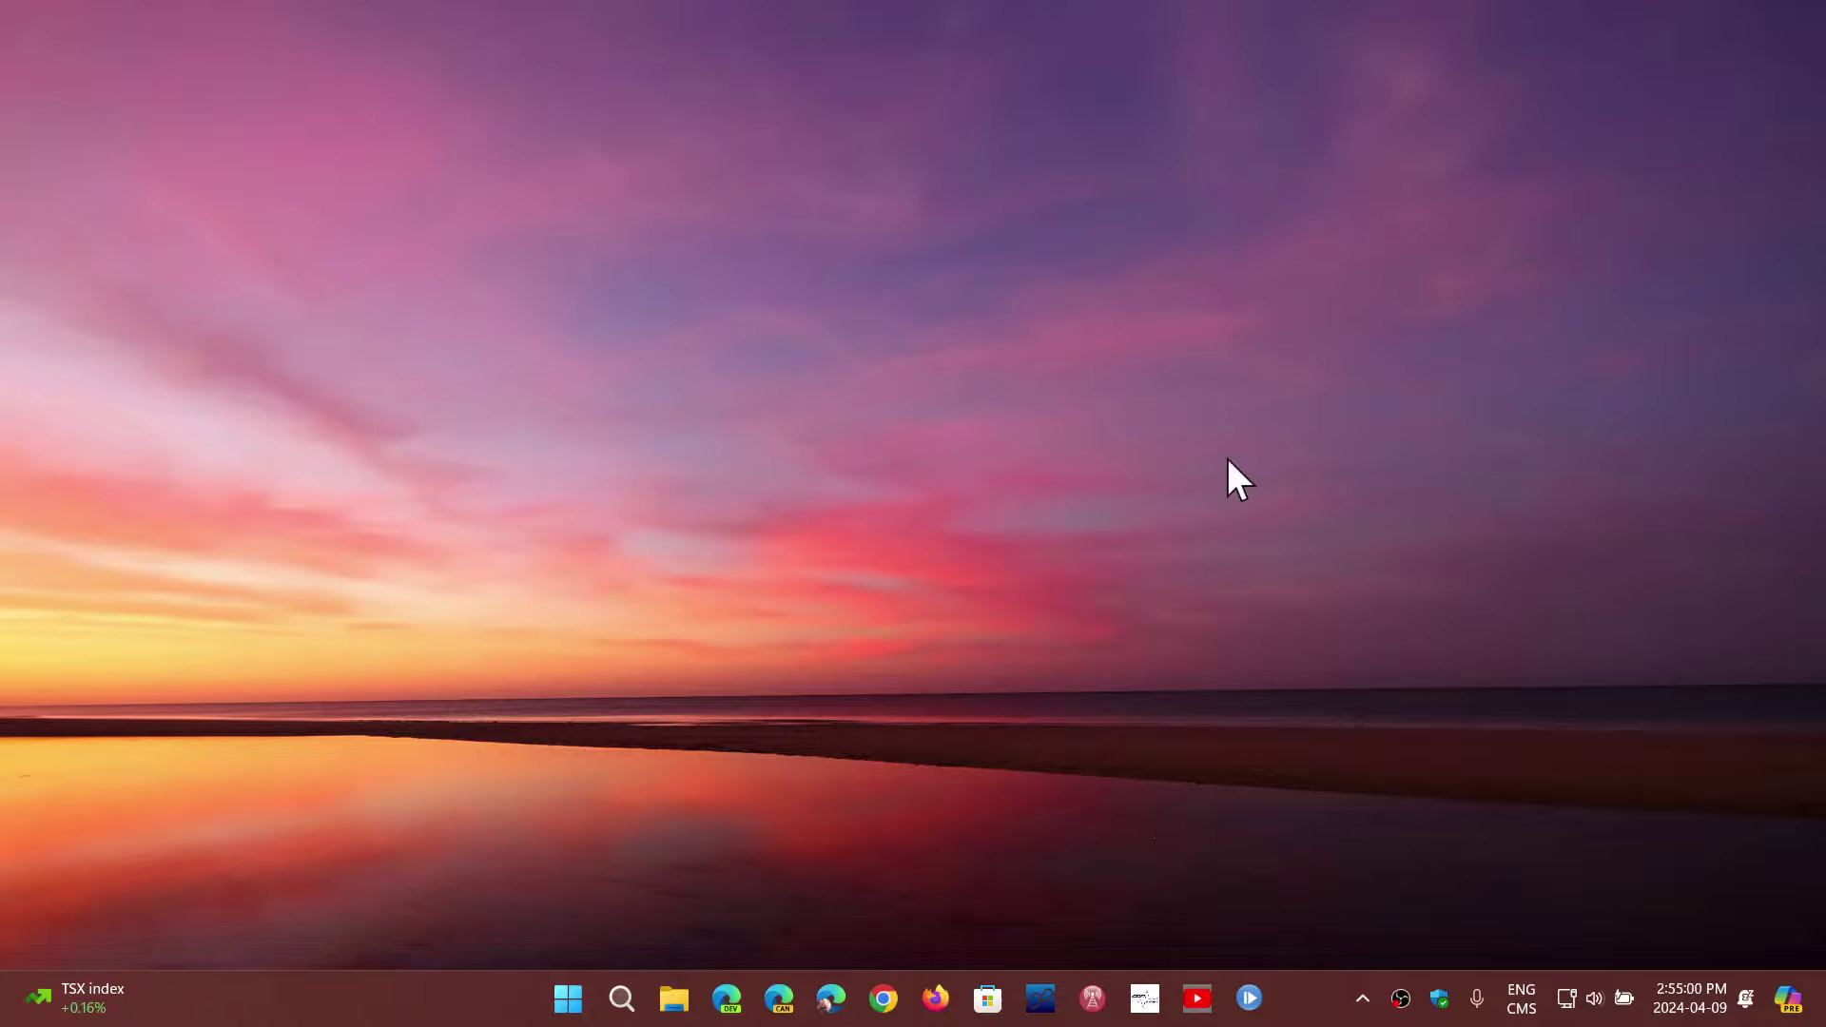
Launch the Settings app from the Start menu's pinned apps.
{"action": "left_click", "coordinate": [568, 999]}
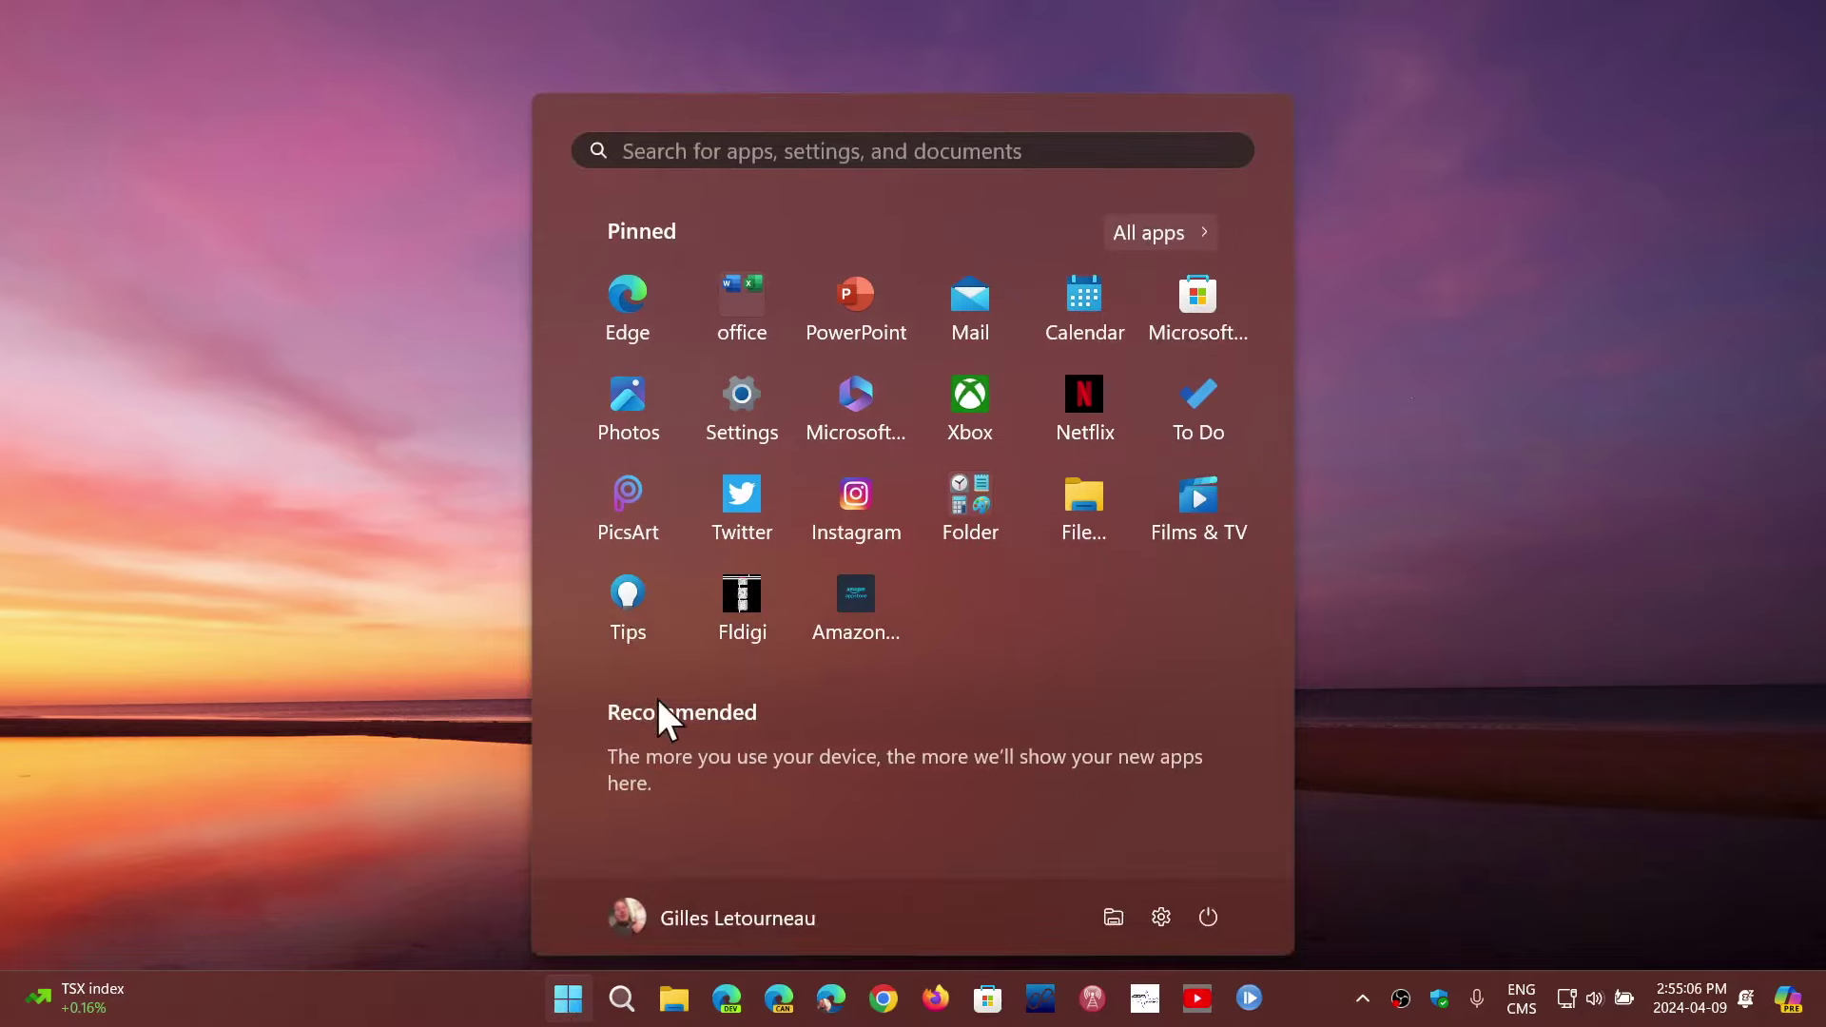
{"action": "left_click", "coordinate": [740, 396]}
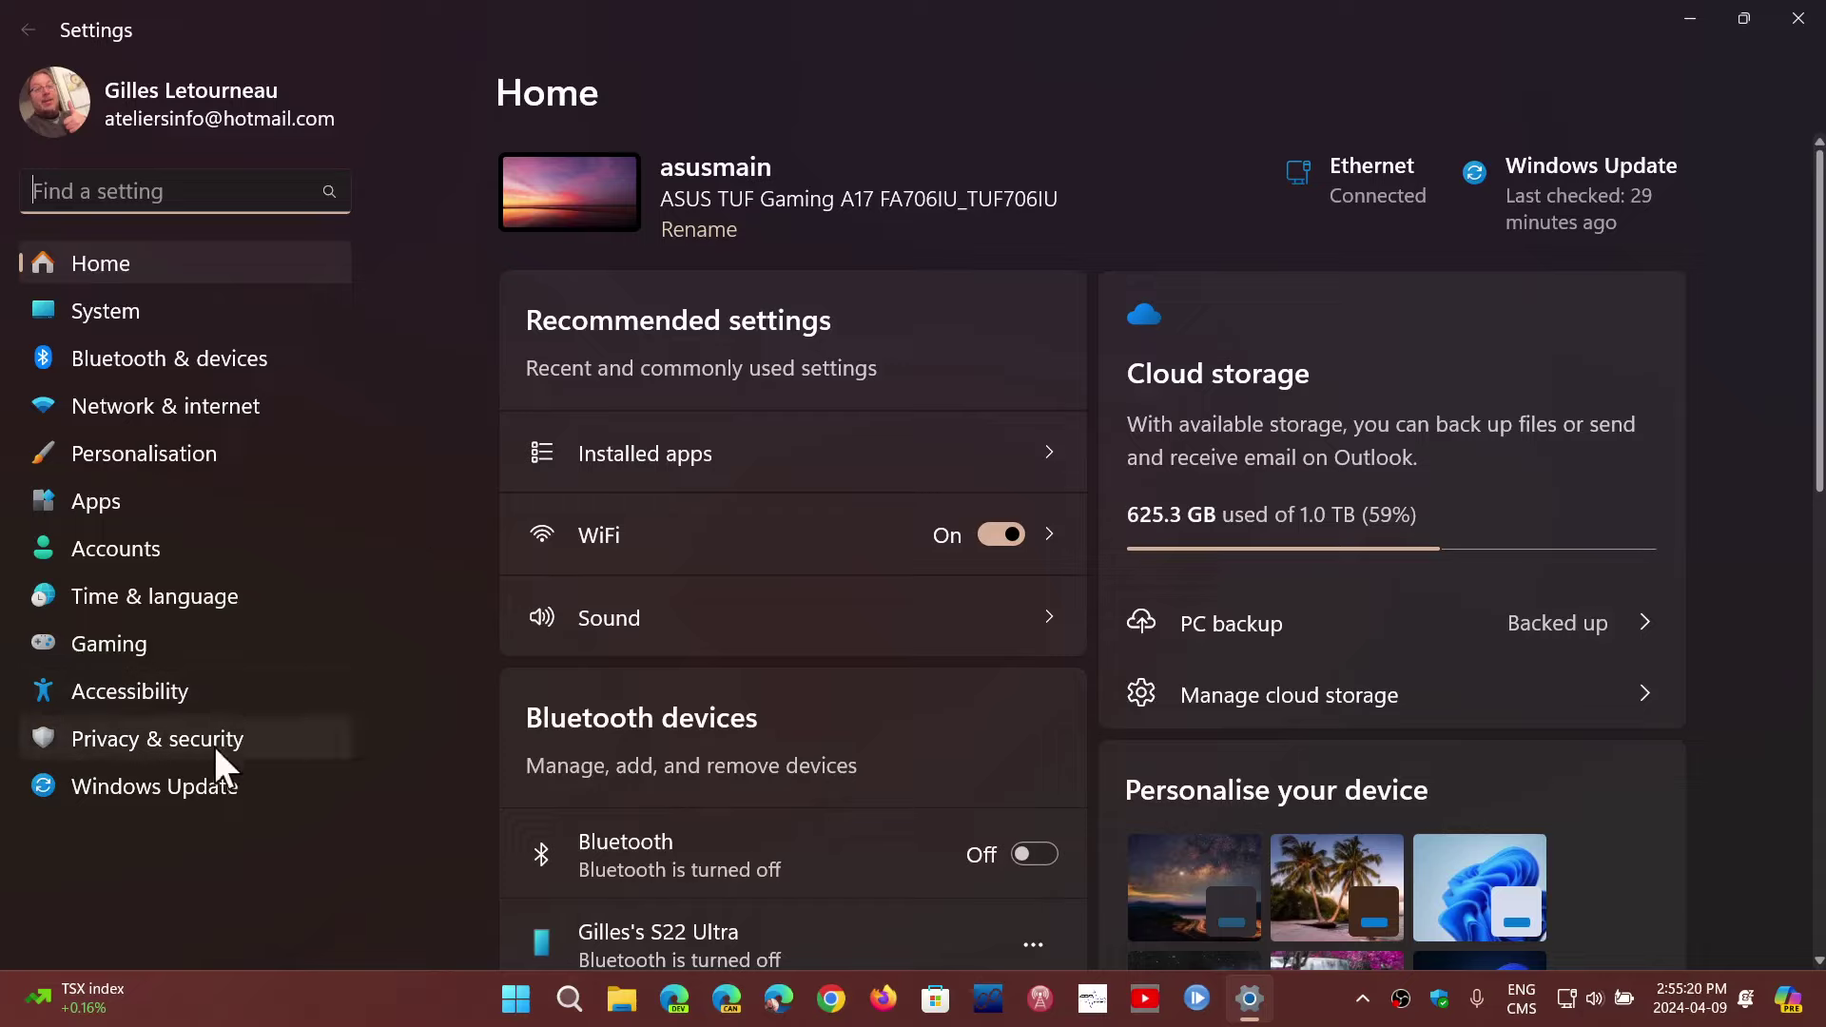
Show Windows Update history listing KB5036893, the April 2024 cumulative update.
{"action": "left_click", "coordinate": [196, 787]}
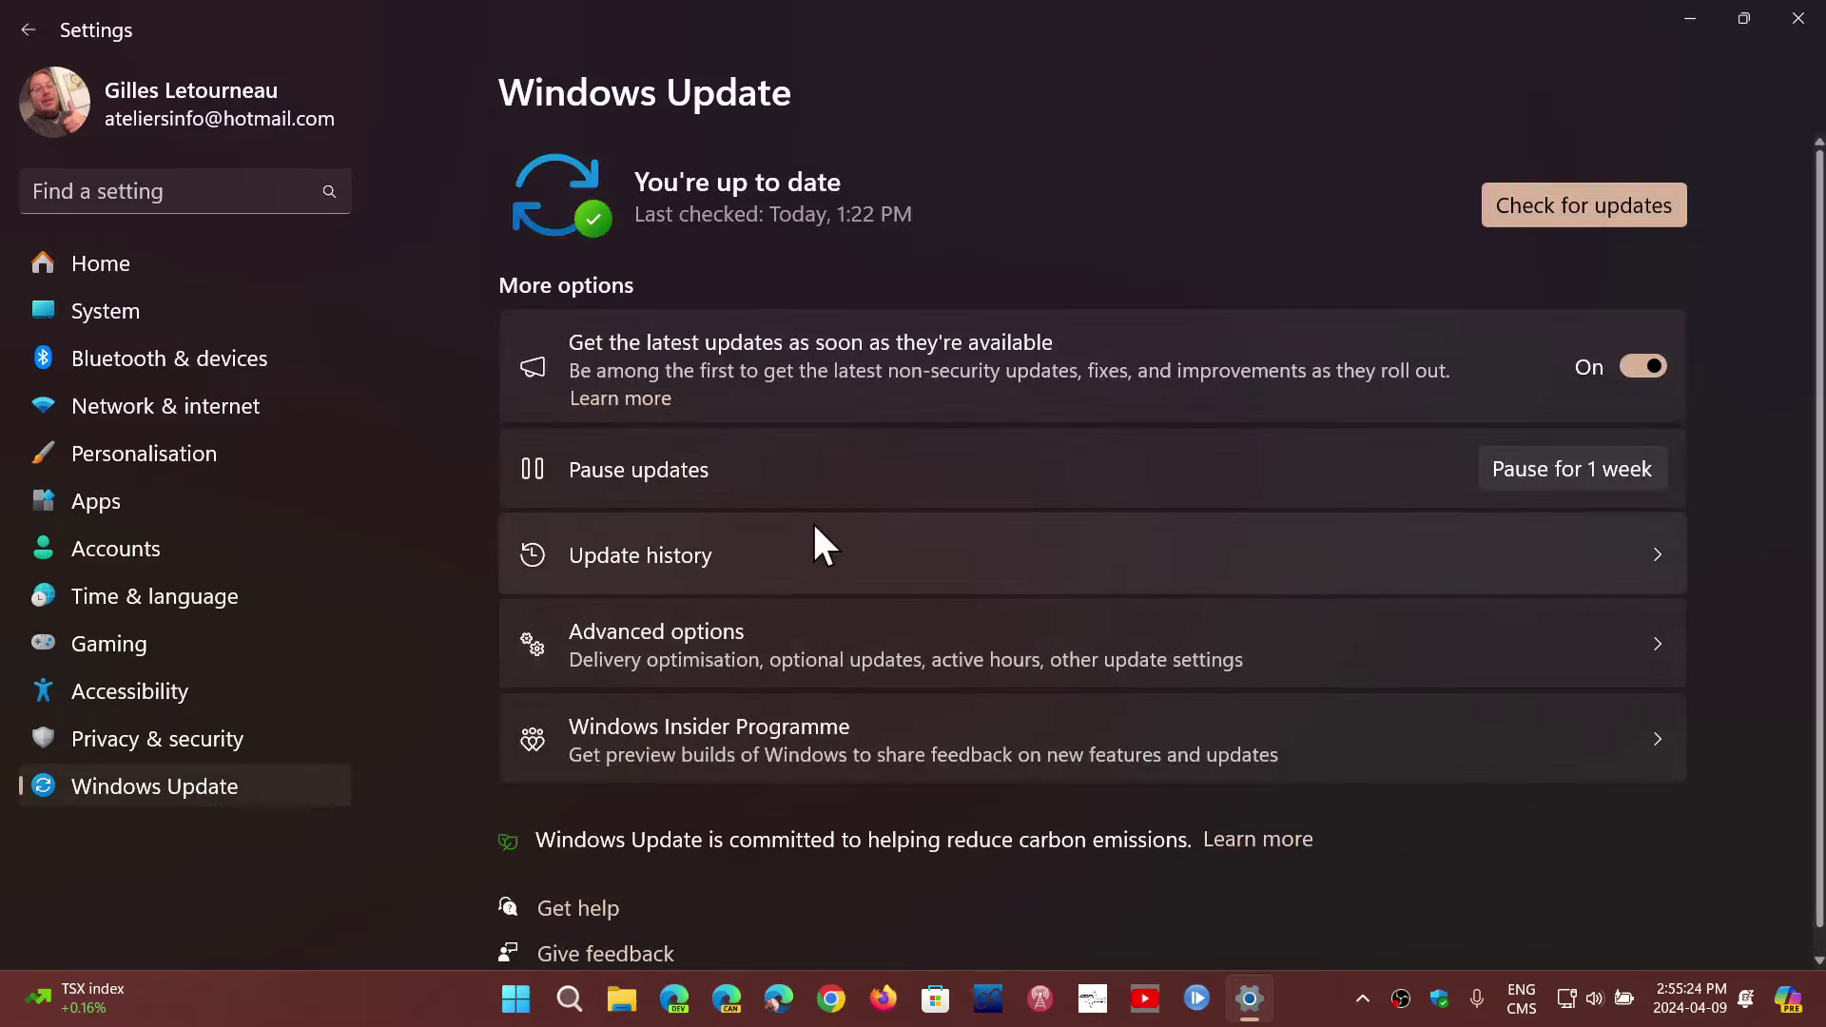
{"action": "left_click", "coordinate": [817, 548]}
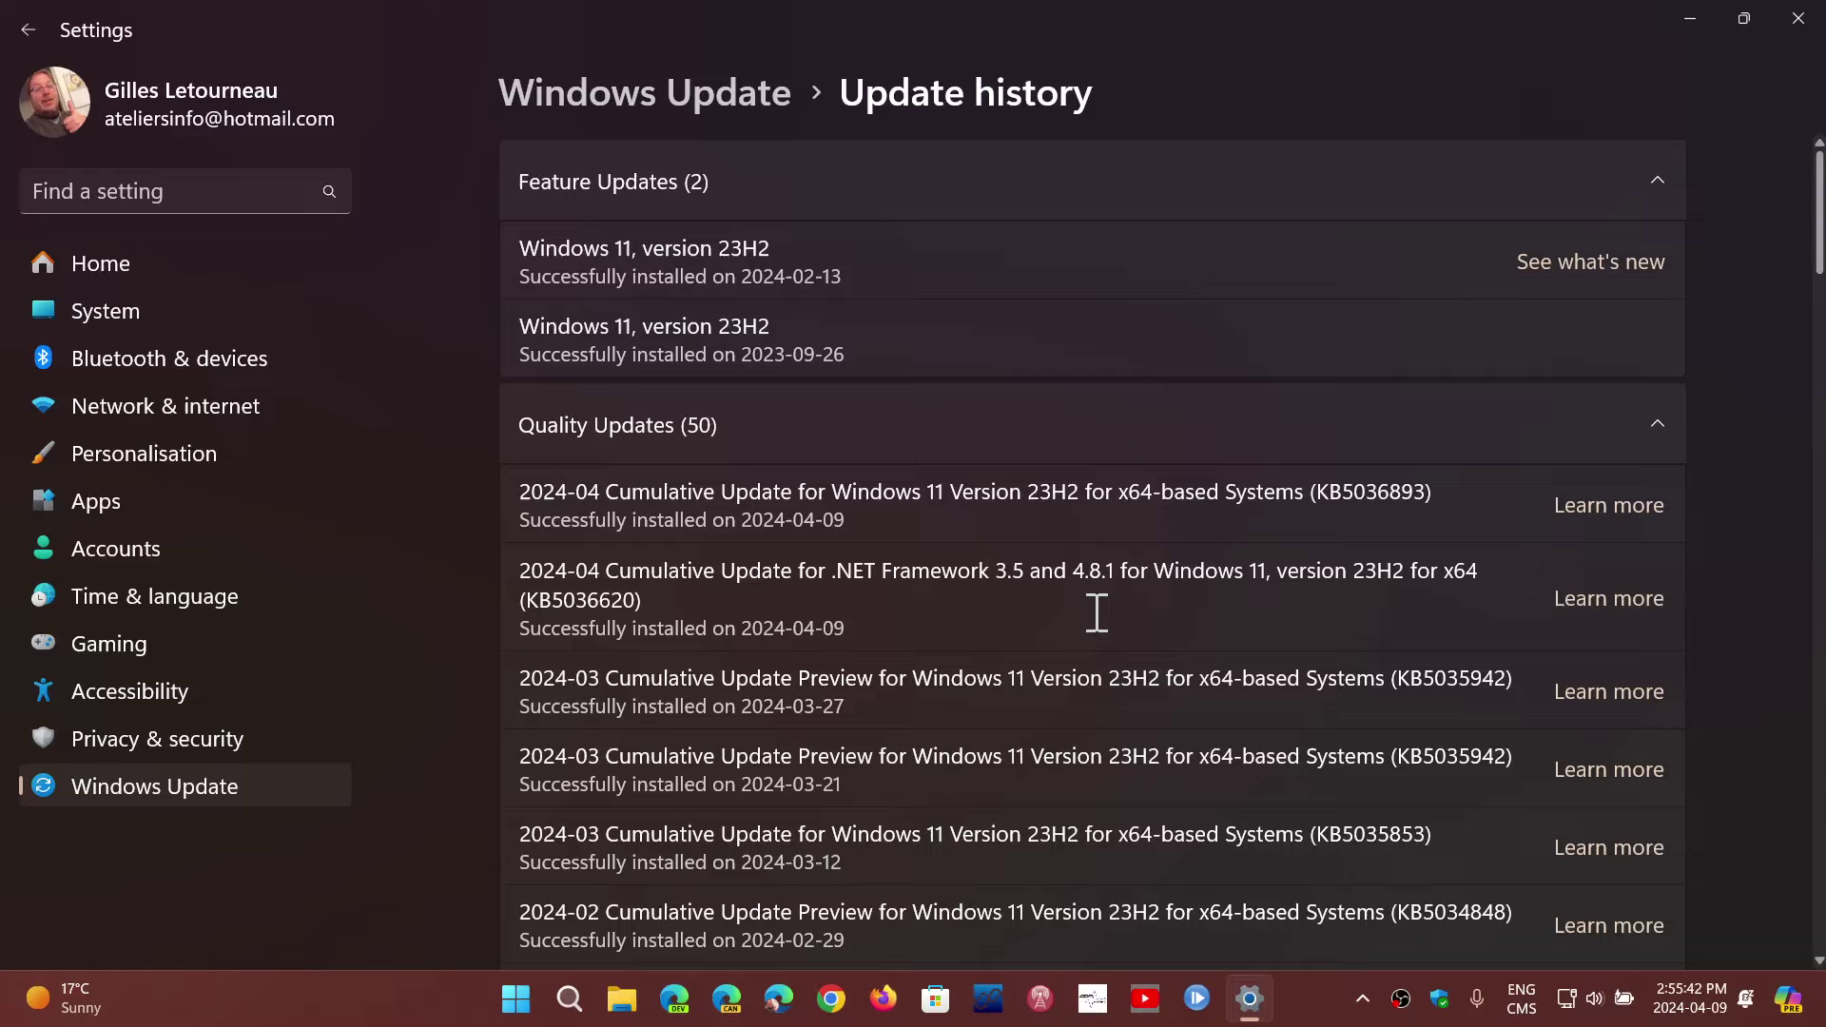
Close Settings and search Windows for winver, selecting the winver best match.
{"action": "left_click", "coordinate": [1798, 17]}
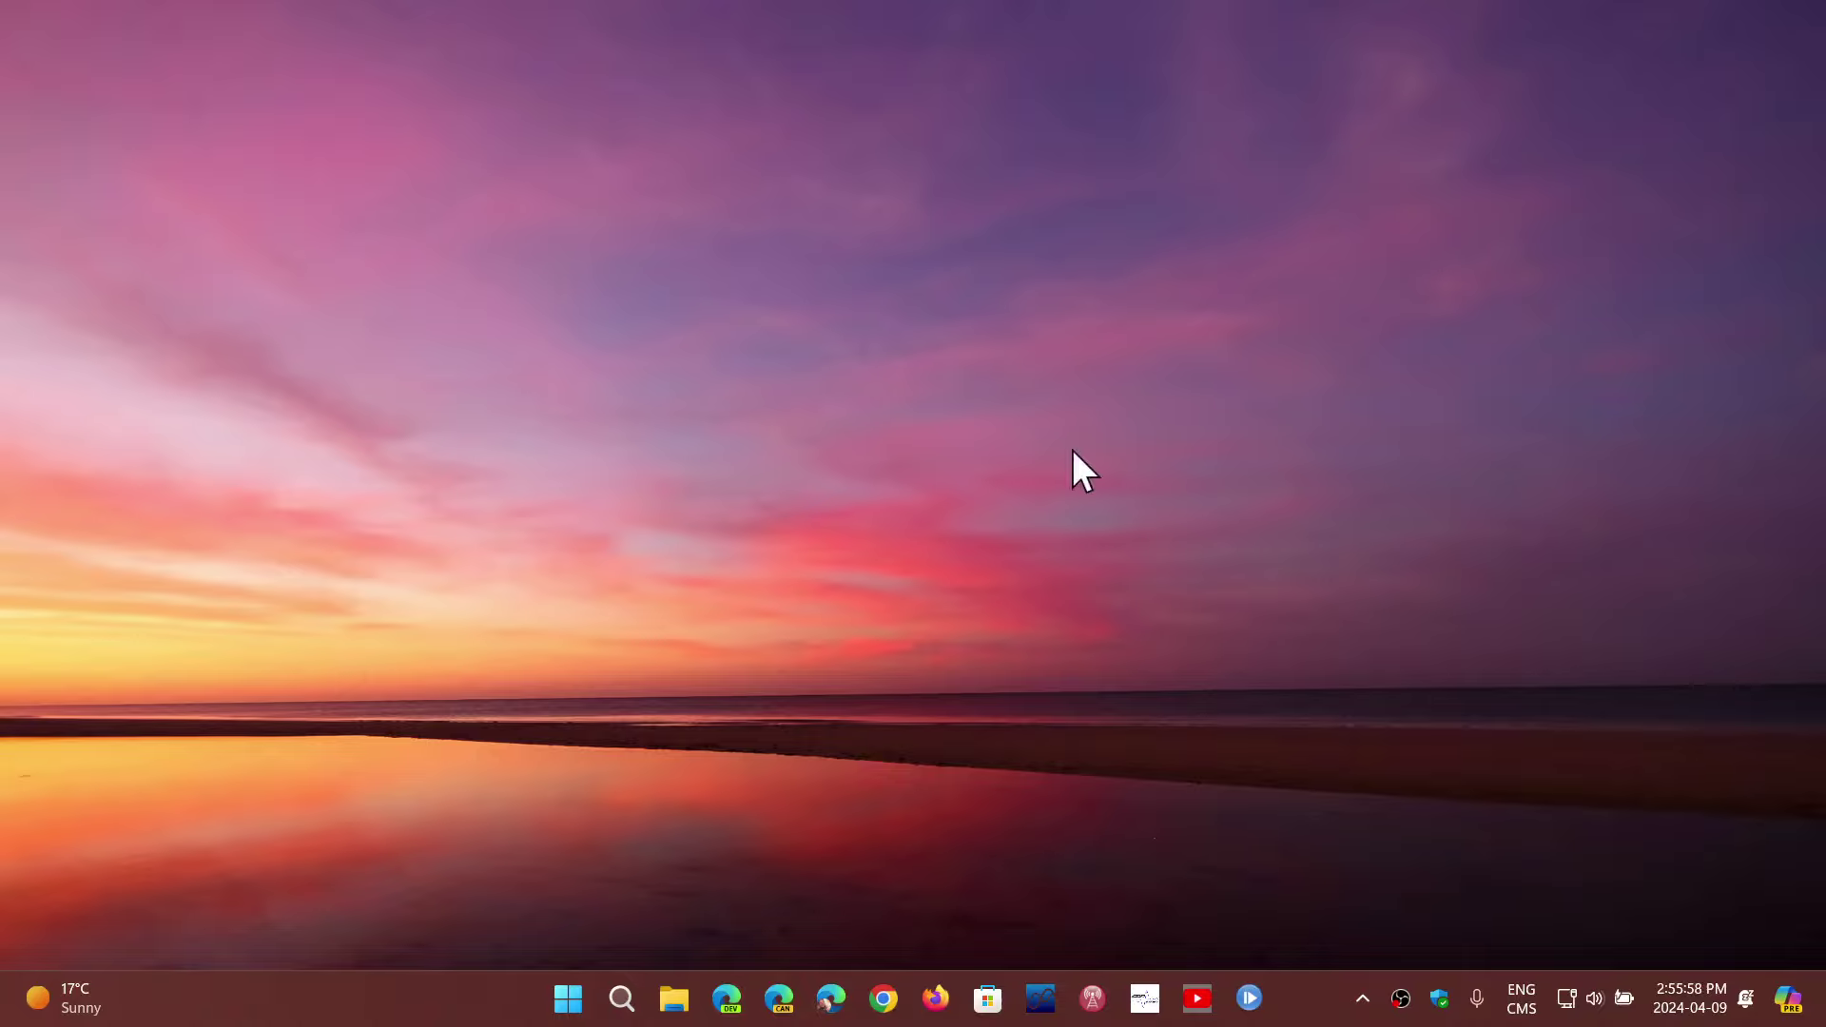
{"action": "left_click", "coordinate": [622, 999]}
{"action": "type", "text": "w"}
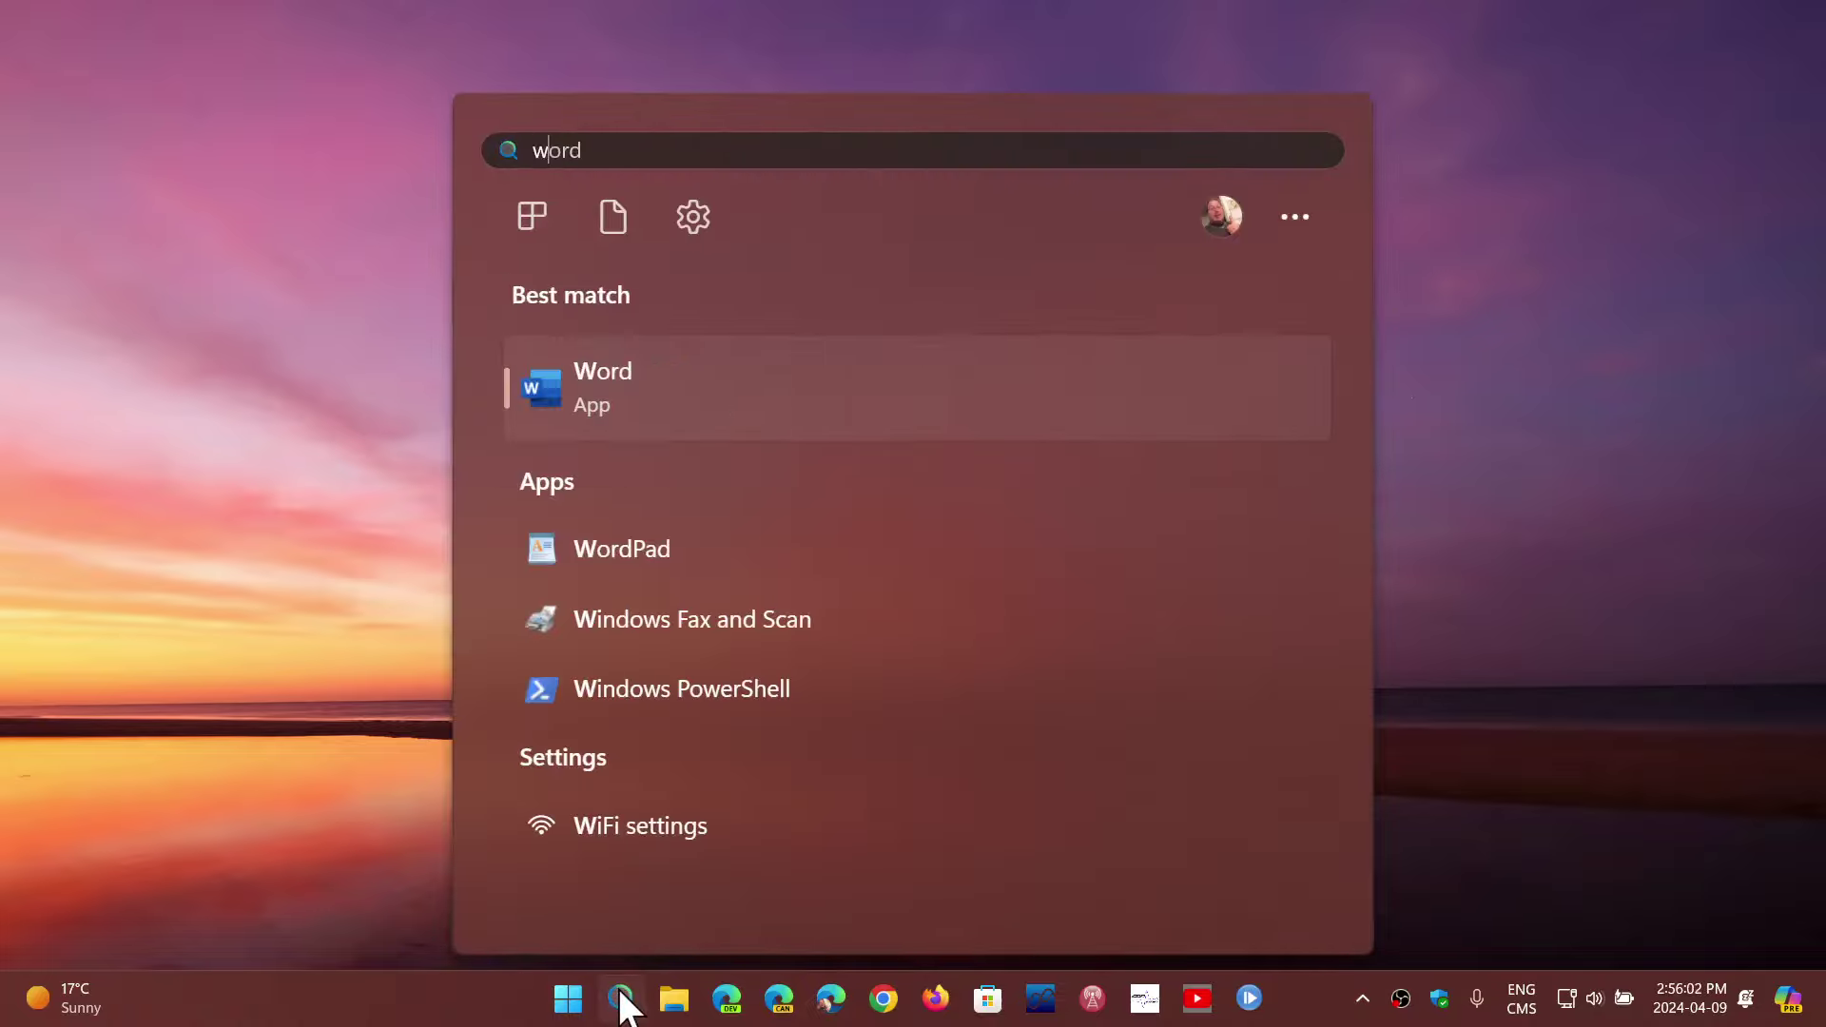
{"action": "type", "text": "inver"}
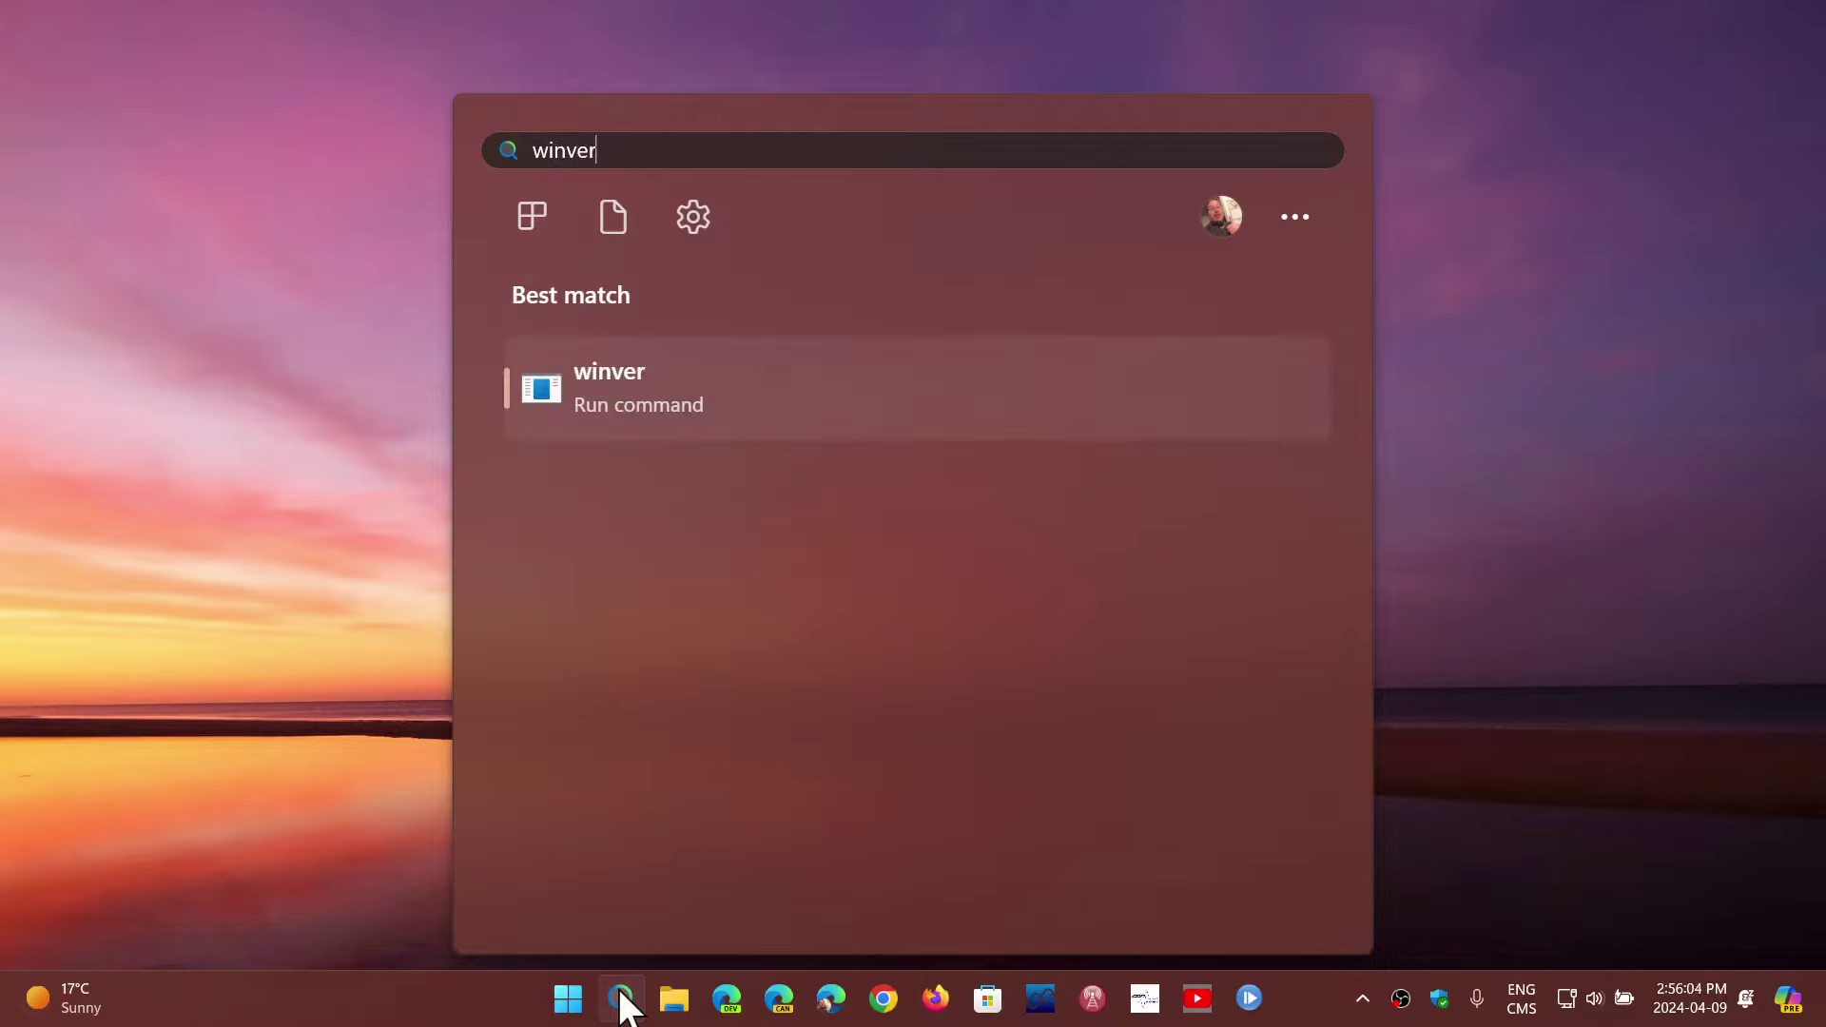
{"action": "left_click", "coordinate": [701, 388]}
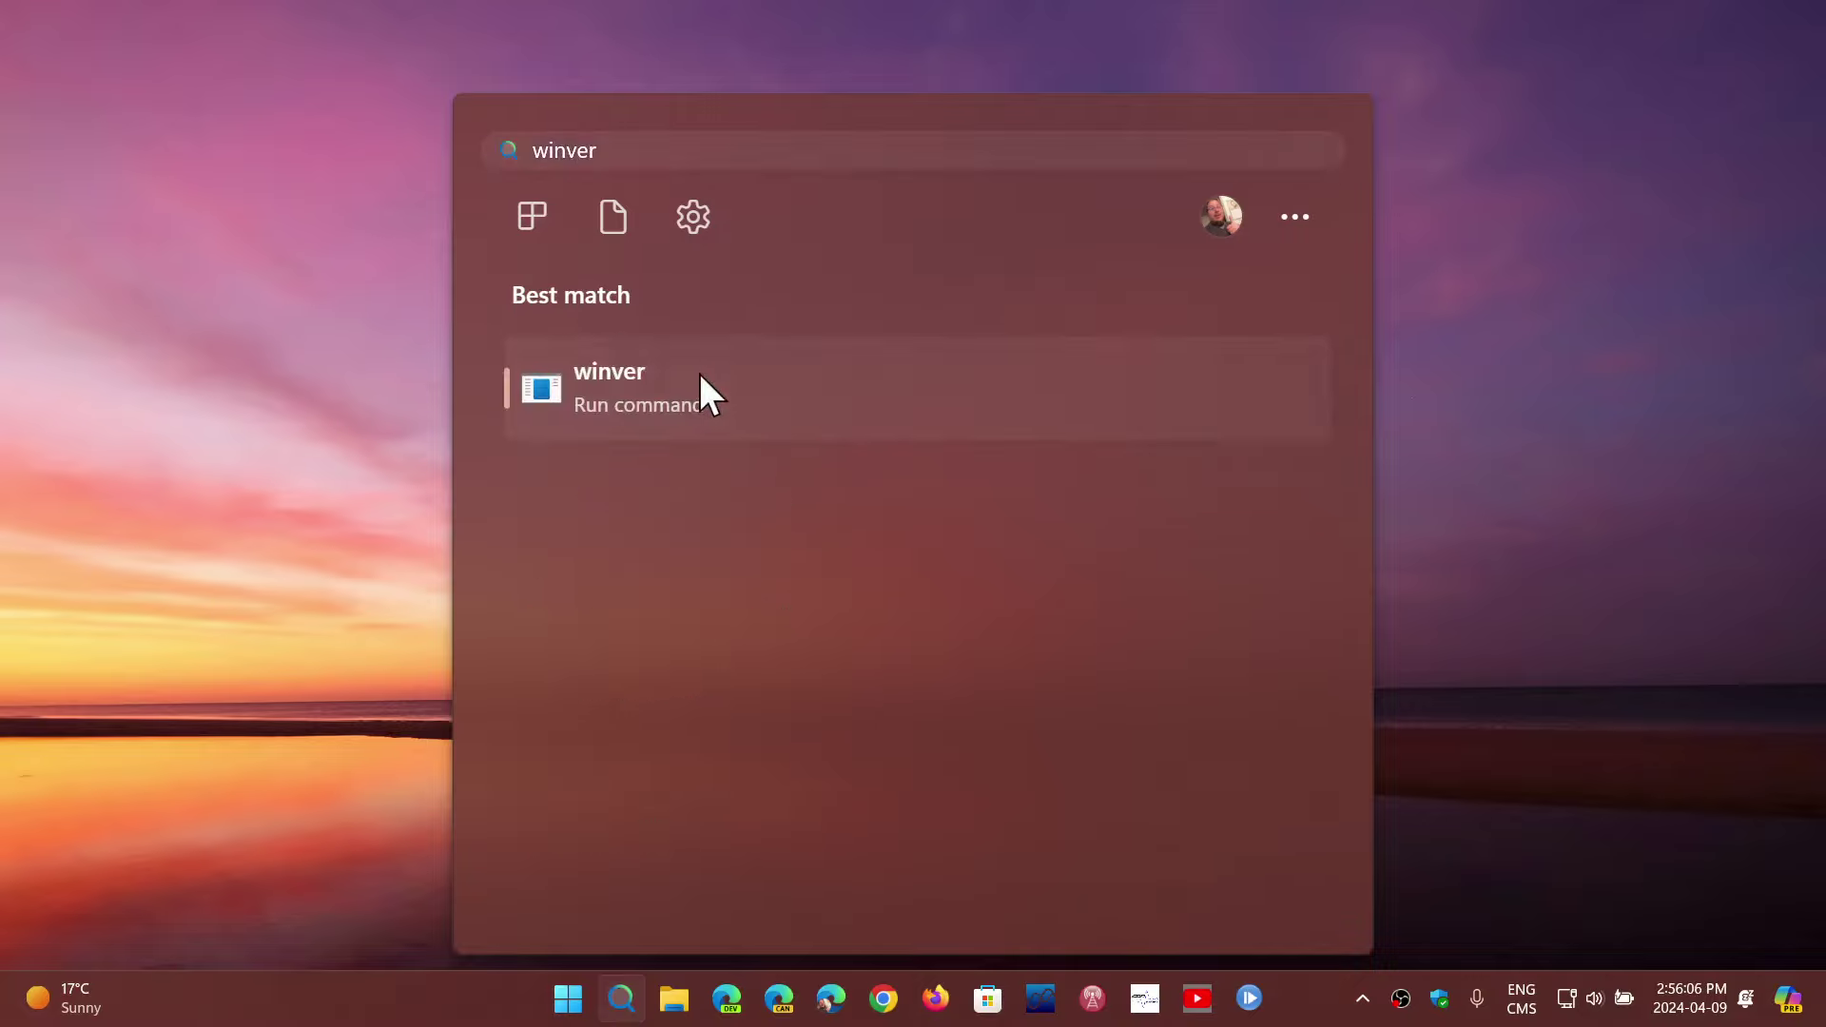
Check About Windows shows Version 23H2, OS Build 22631.3447, then close it.
{"action": "left_click", "coordinate": [700, 378]}
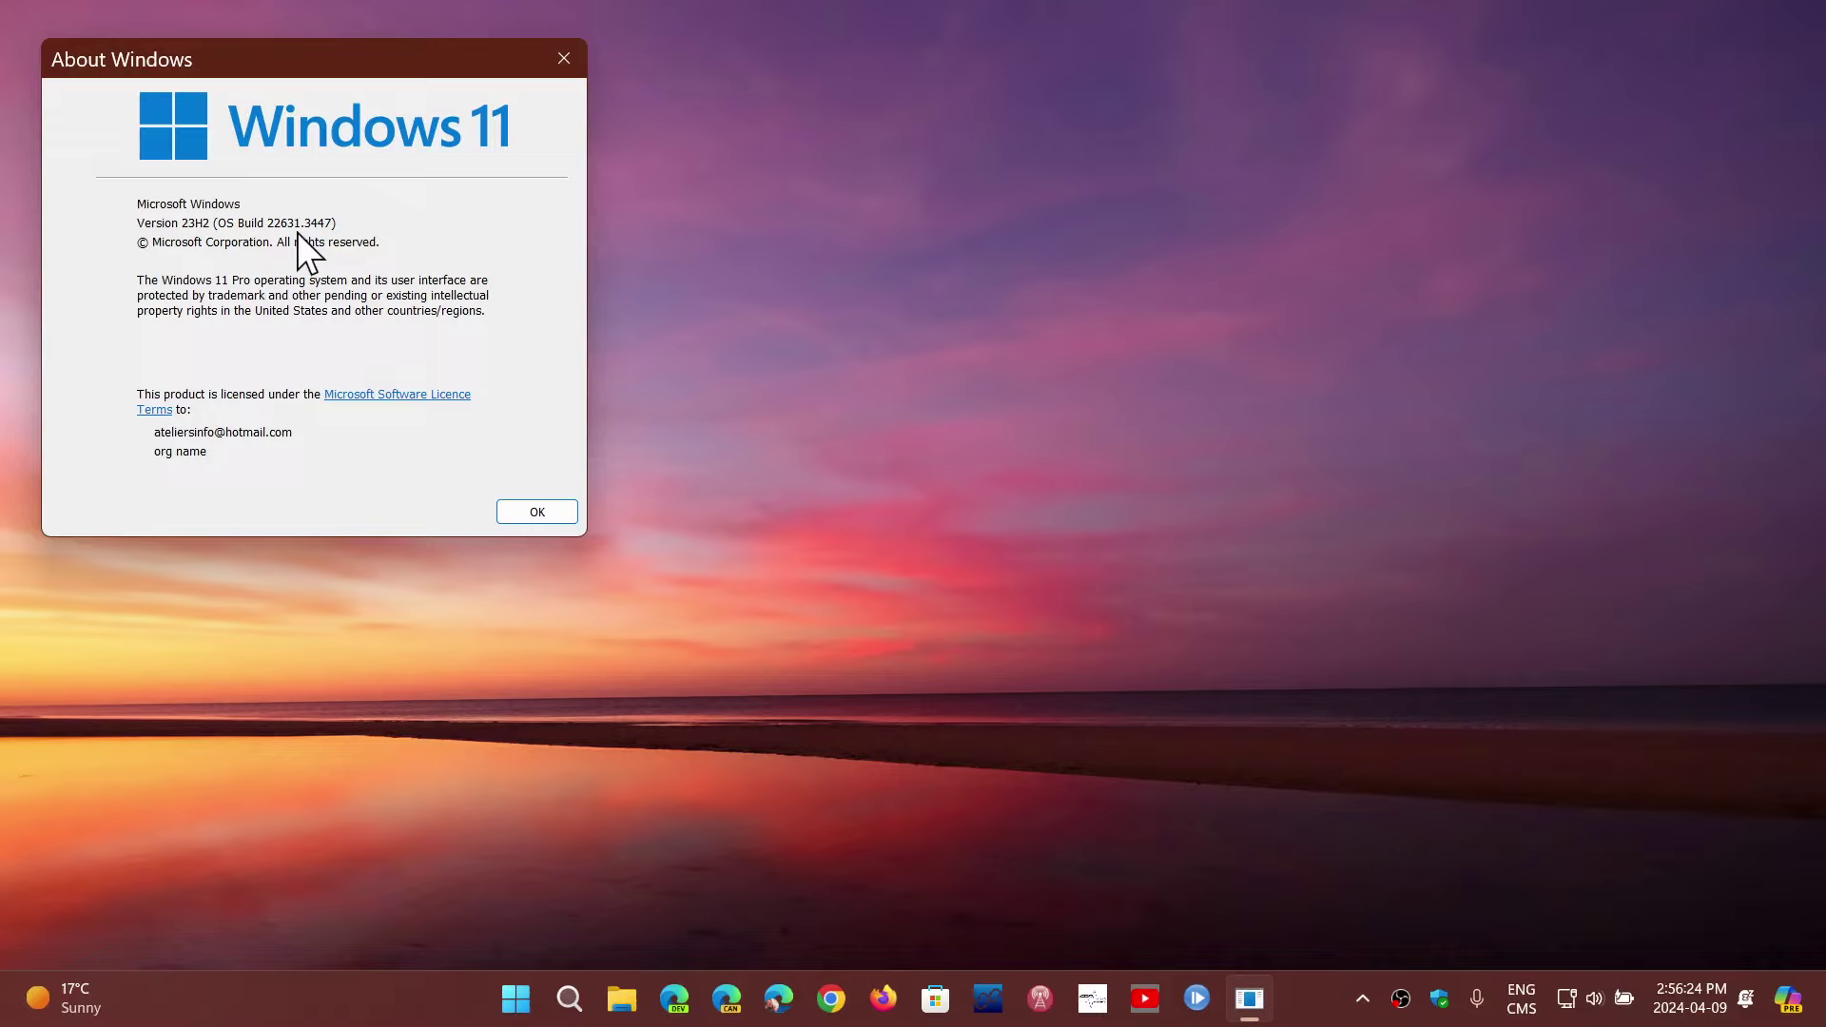
{"action": "left_click", "coordinate": [564, 62]}
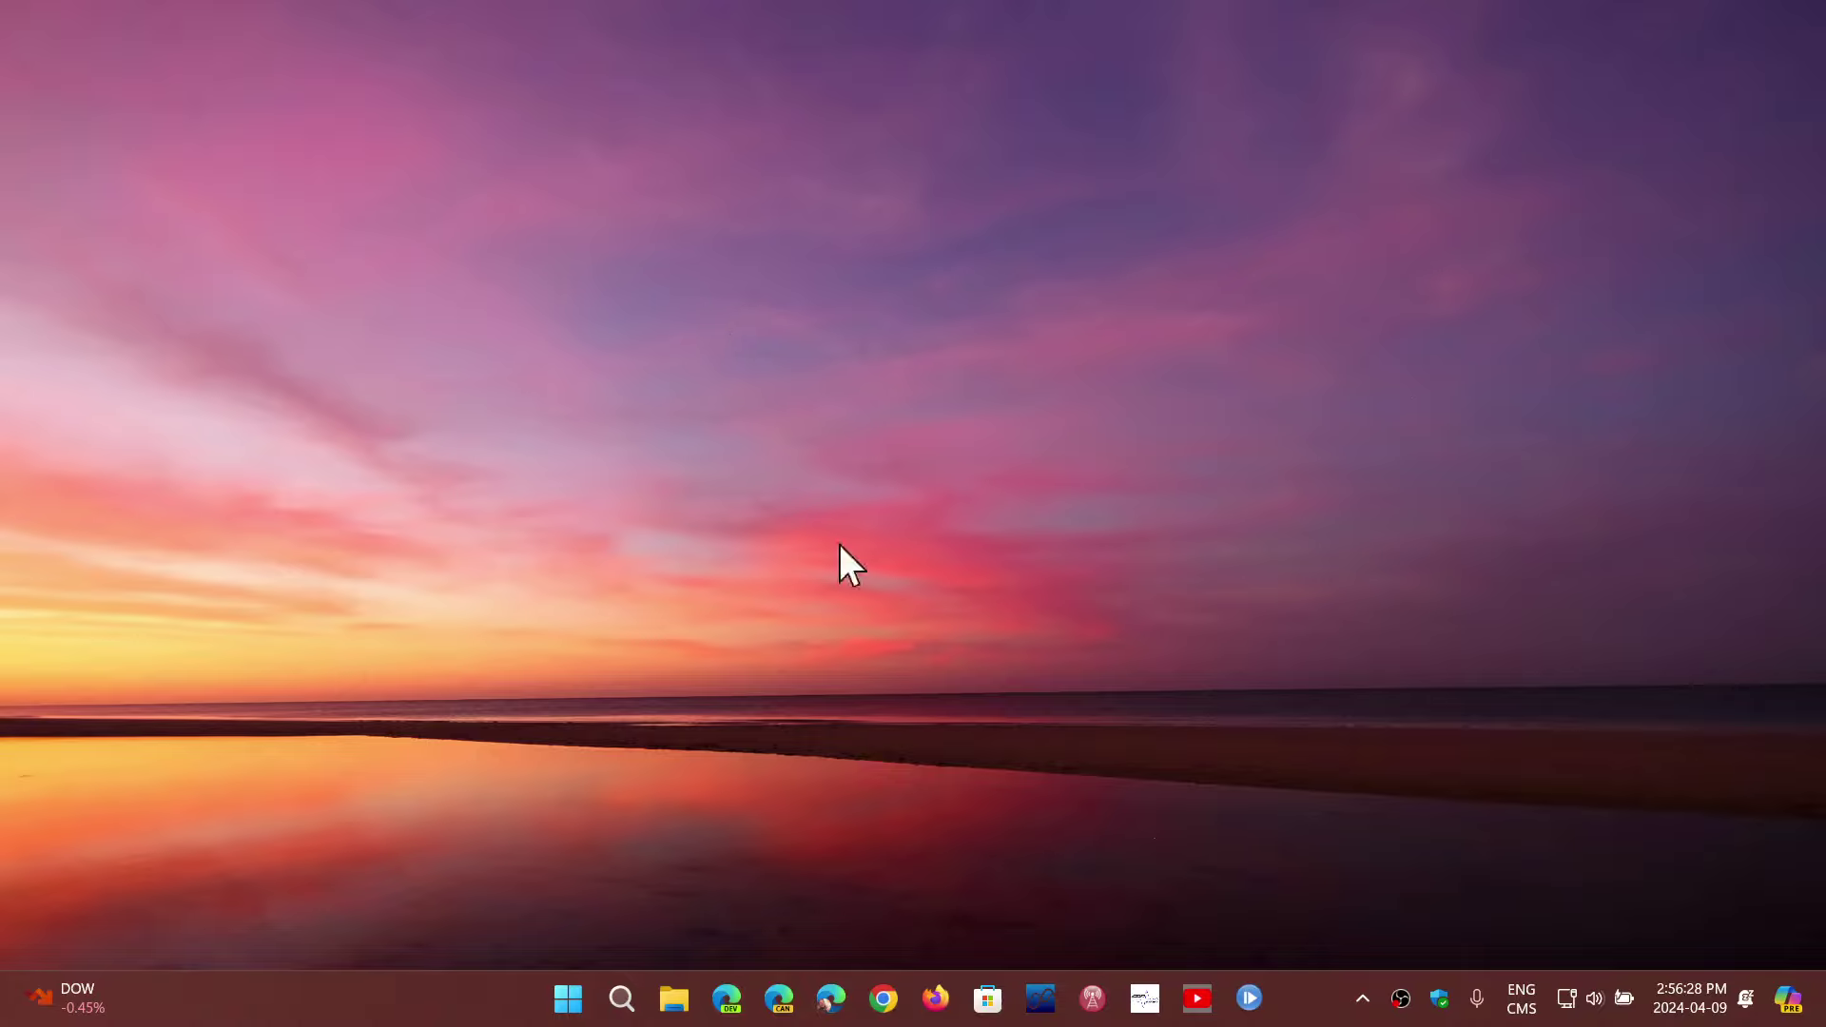